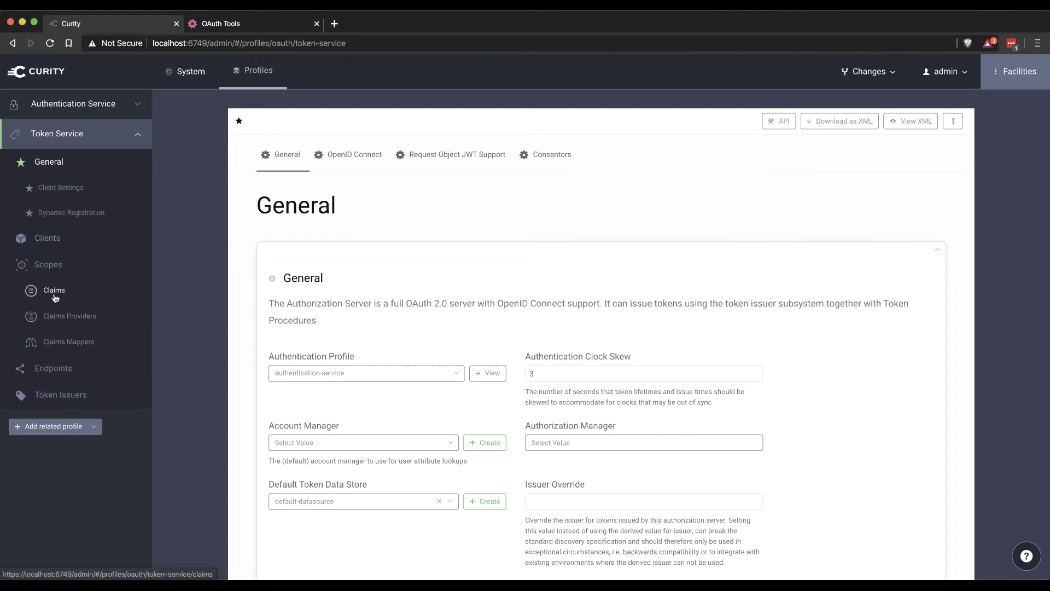
Create a new claims mapper named customer_mapper in the Token Service profile
left_click(58, 343)
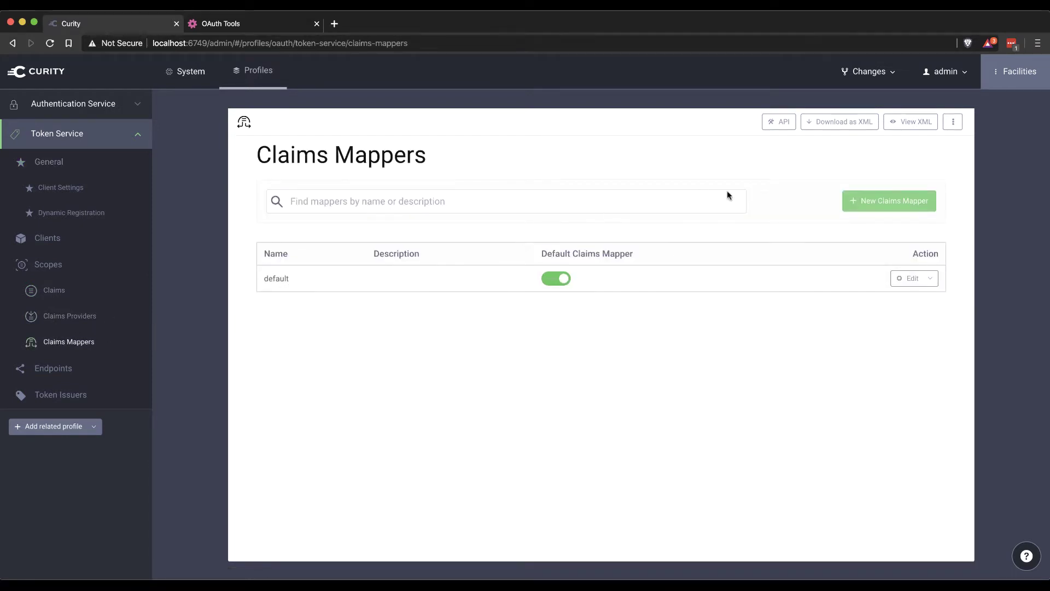
left_click(882, 201)
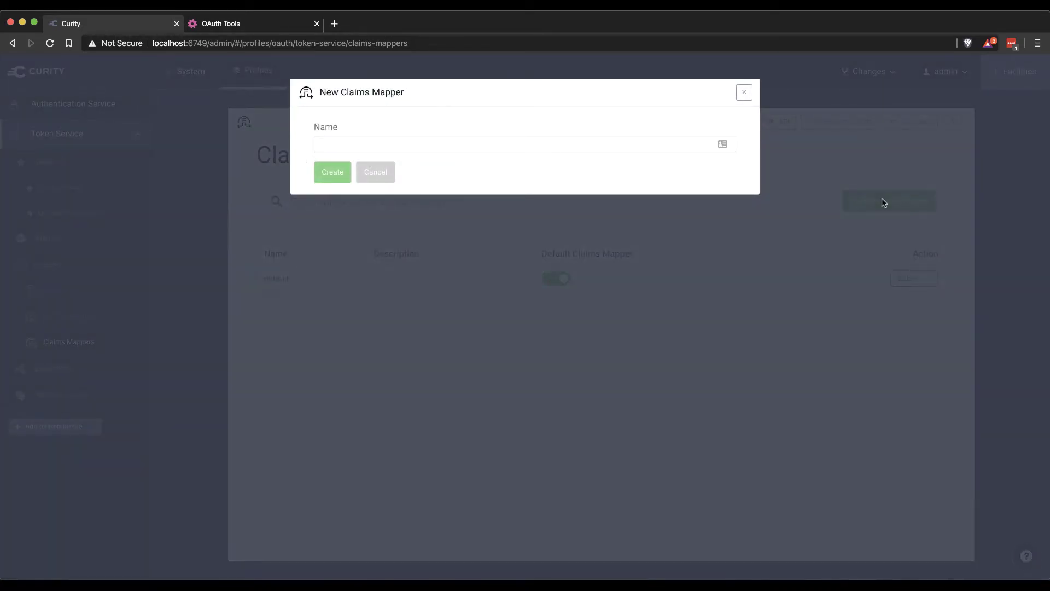
type("customer")
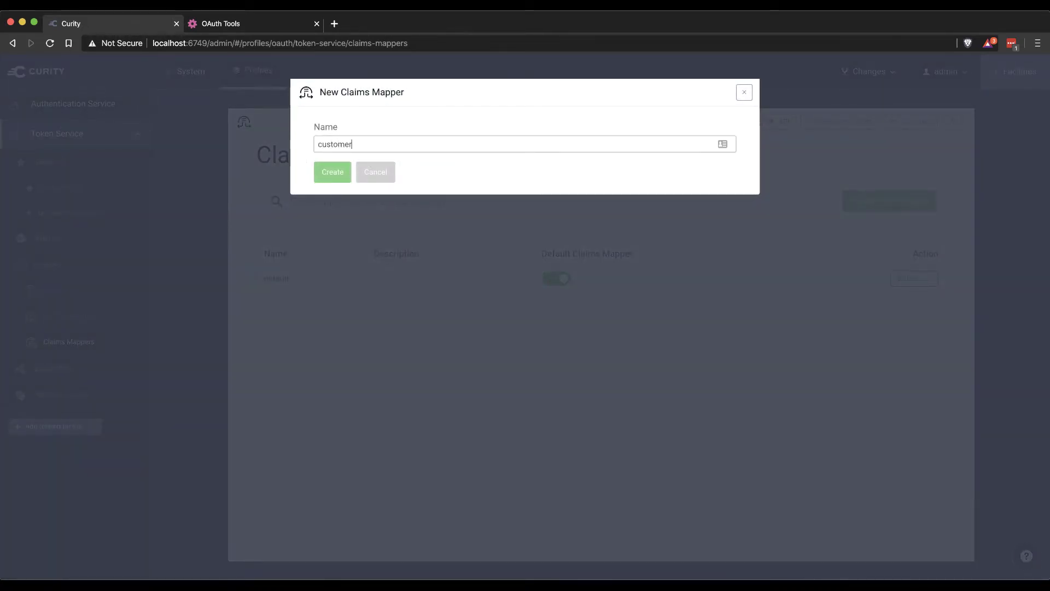
type("_mapper")
left_click(332, 174)
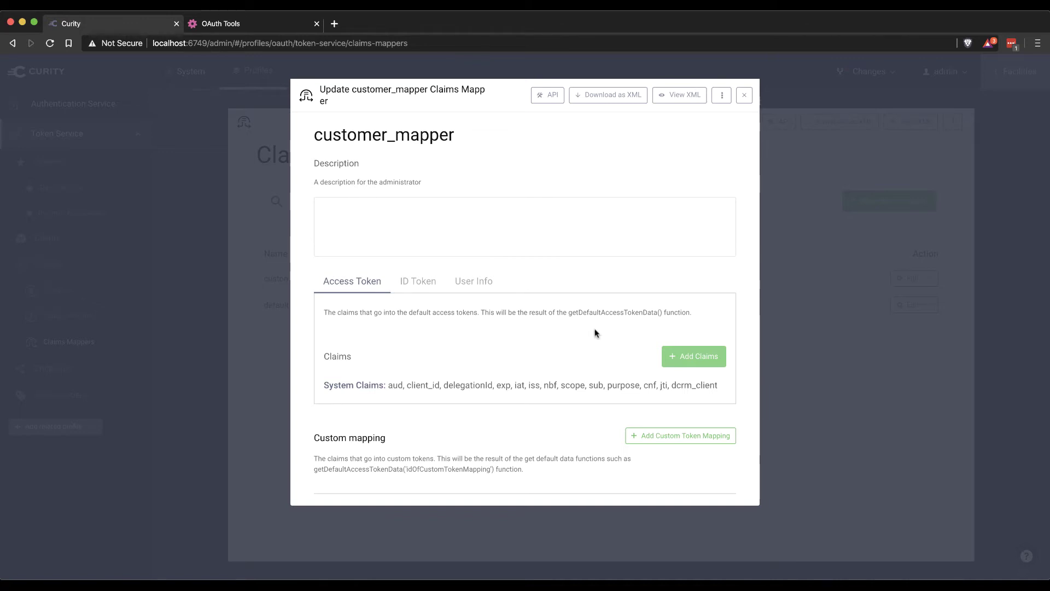
Add the account_status claim to the Access Token claims of customer_mapper
left_click(695, 359)
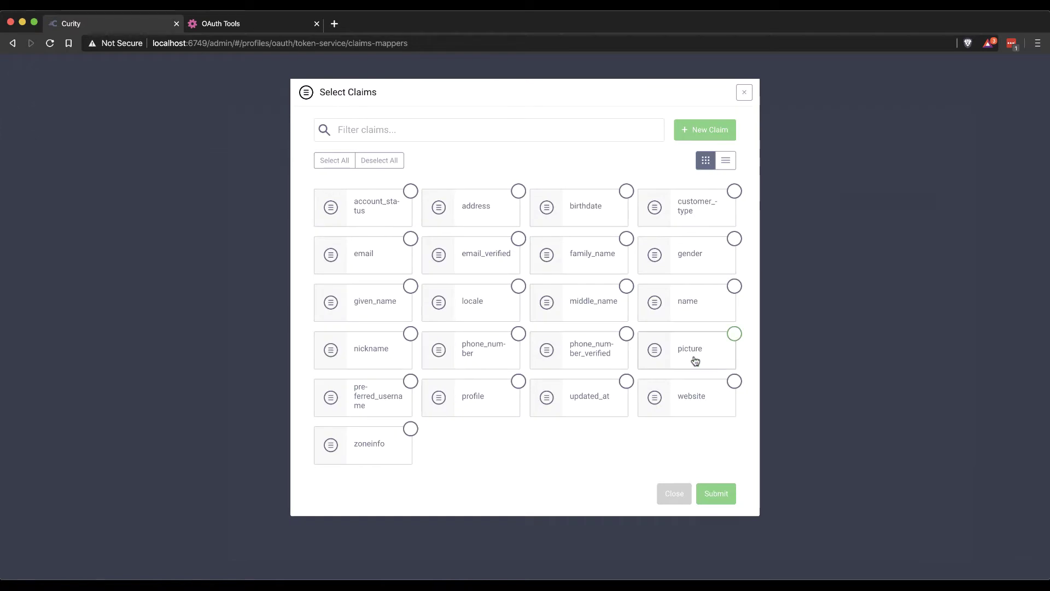
left_click(411, 194)
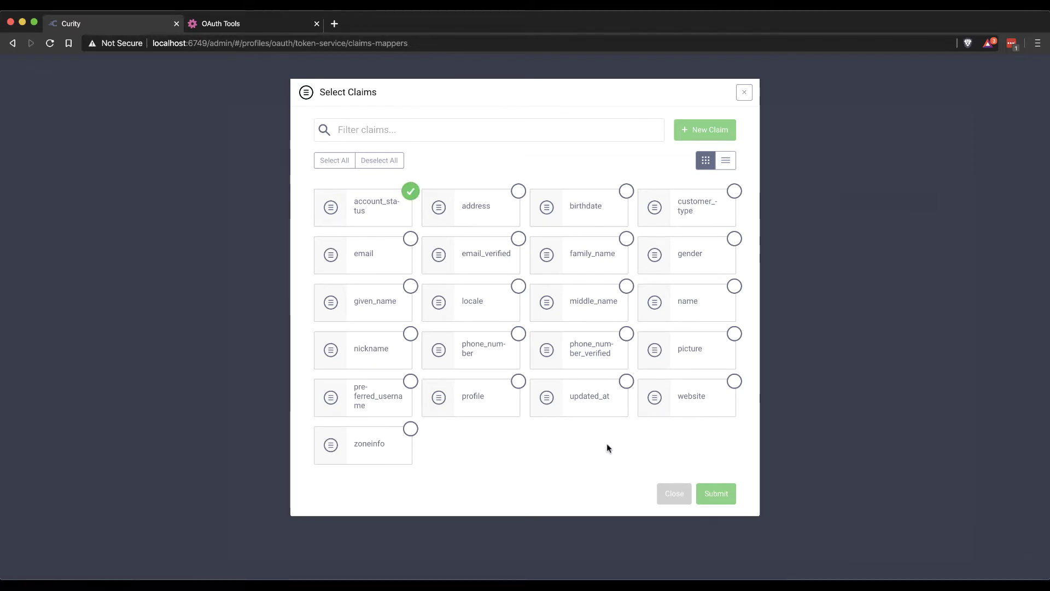
left_click(714, 493)
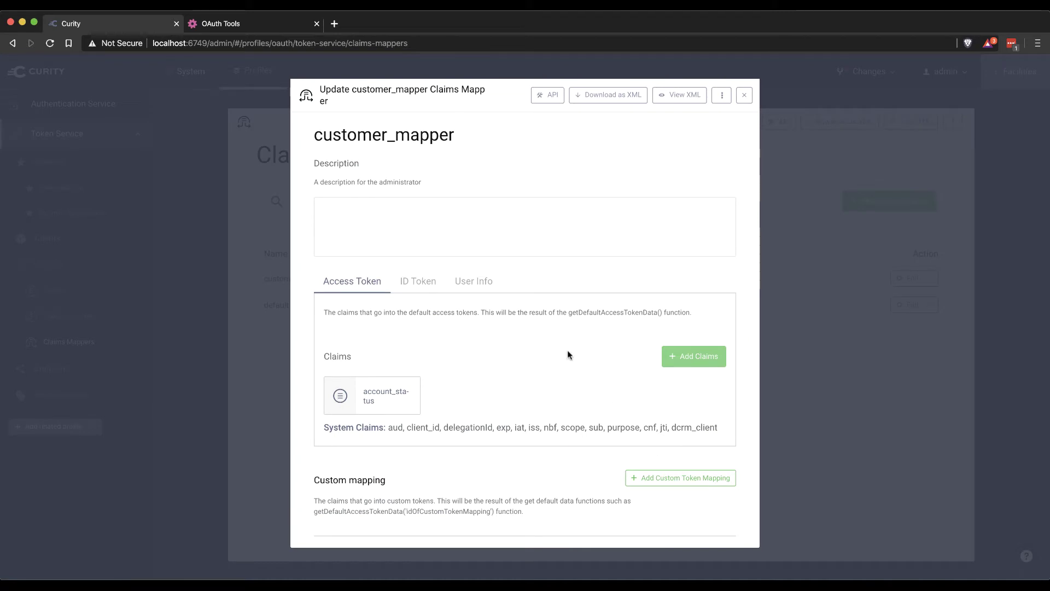
Add the customer_type claim to the ID Token claims of customer_mapper and close the mapper
left_click(424, 288)
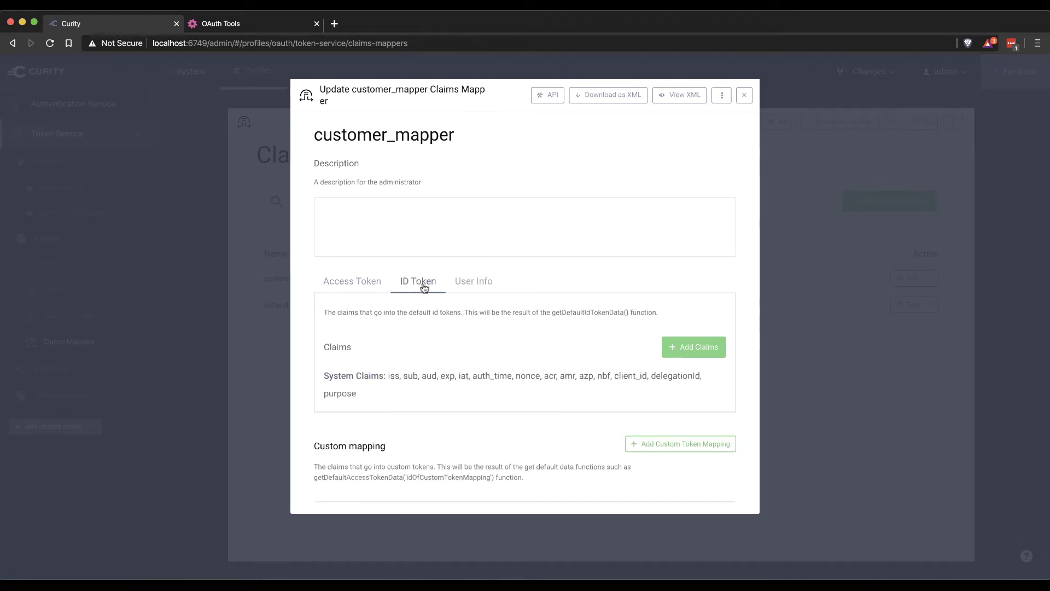
left_click(699, 348)
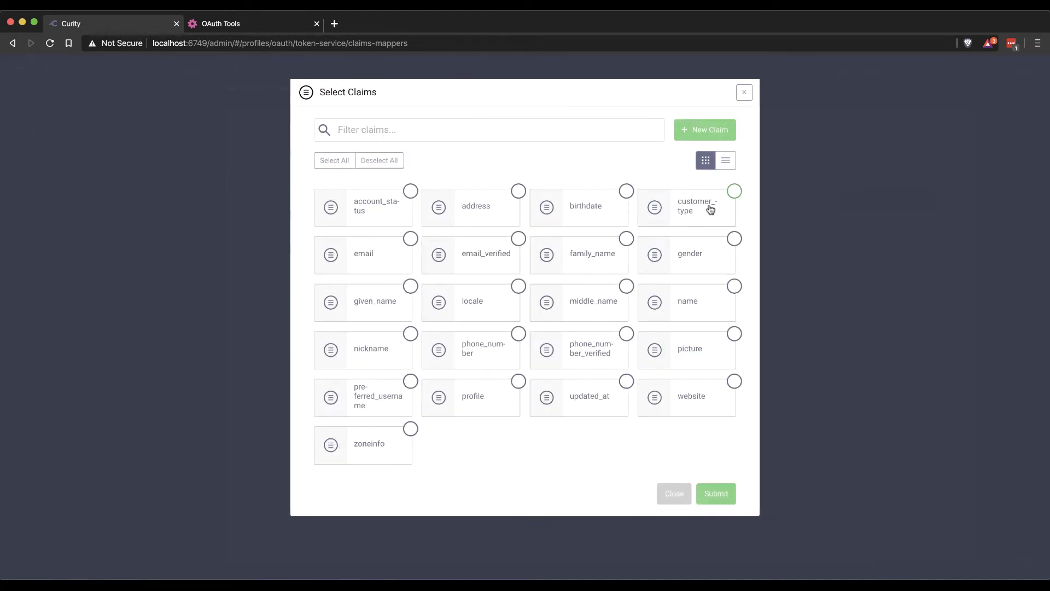
left_click(736, 194)
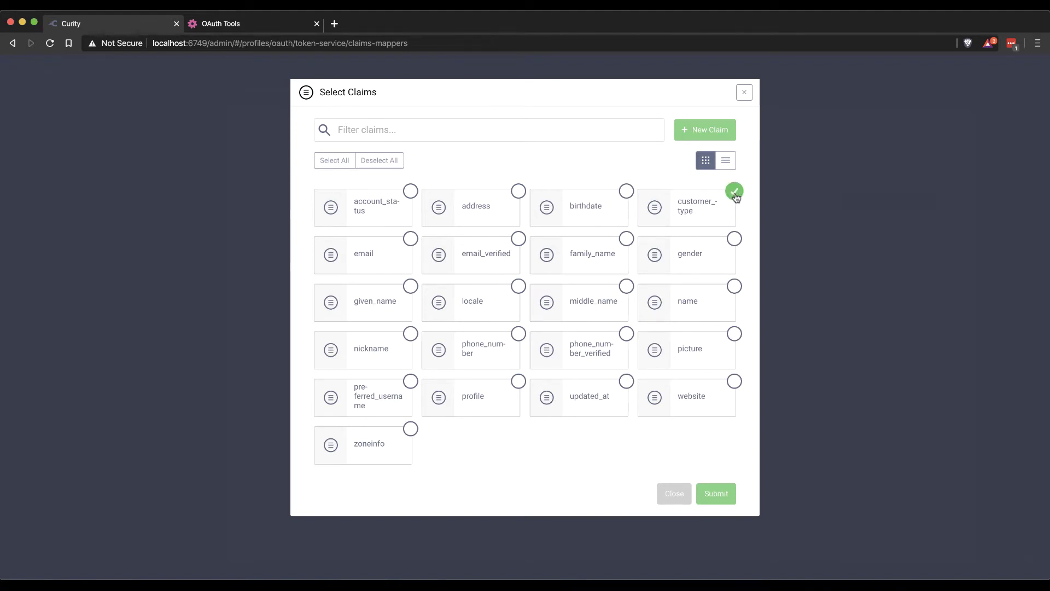
left_click(720, 494)
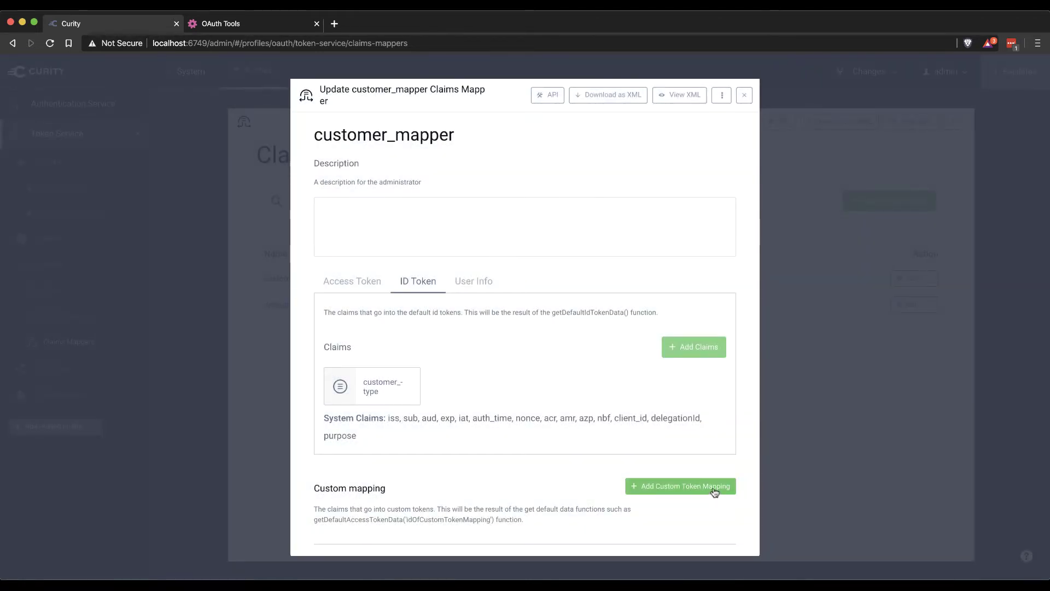
scroll(706, 466, "down", 1)
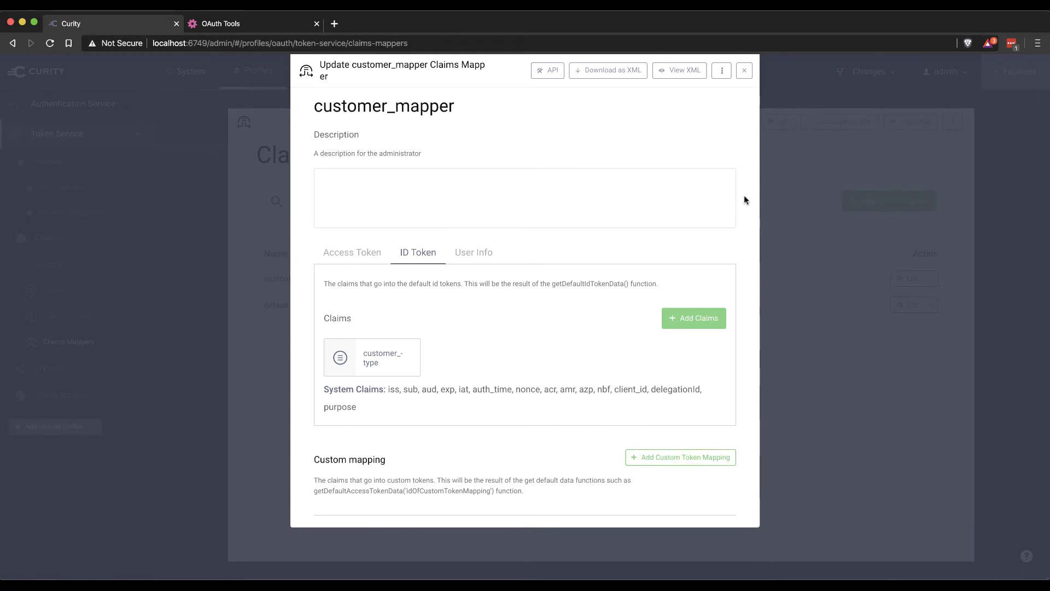
left_click(744, 71)
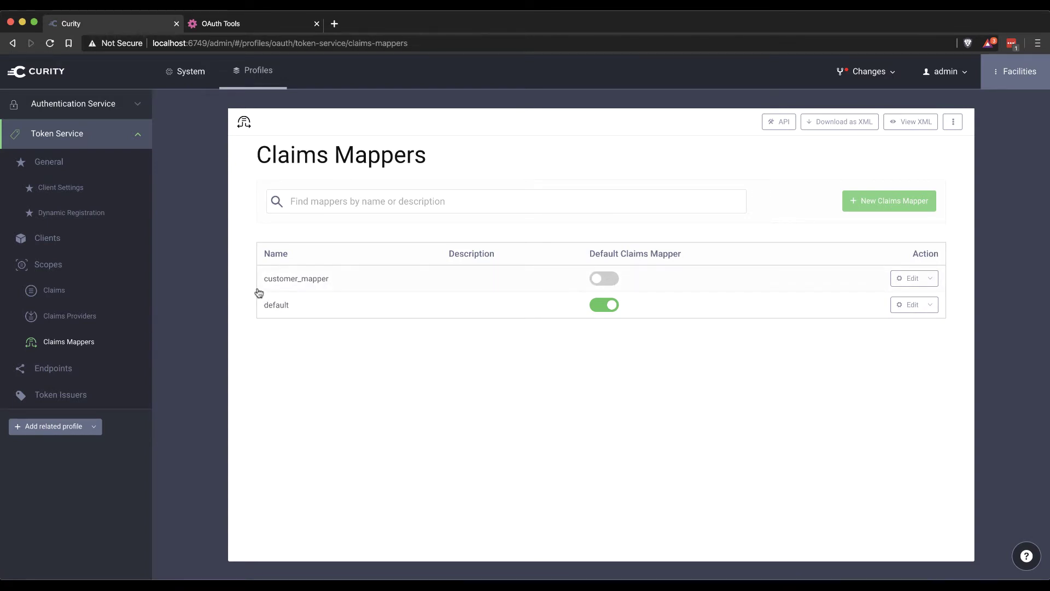
Check which claims are assigned to the customer scope, leaving its settings as they are
left_click(51, 267)
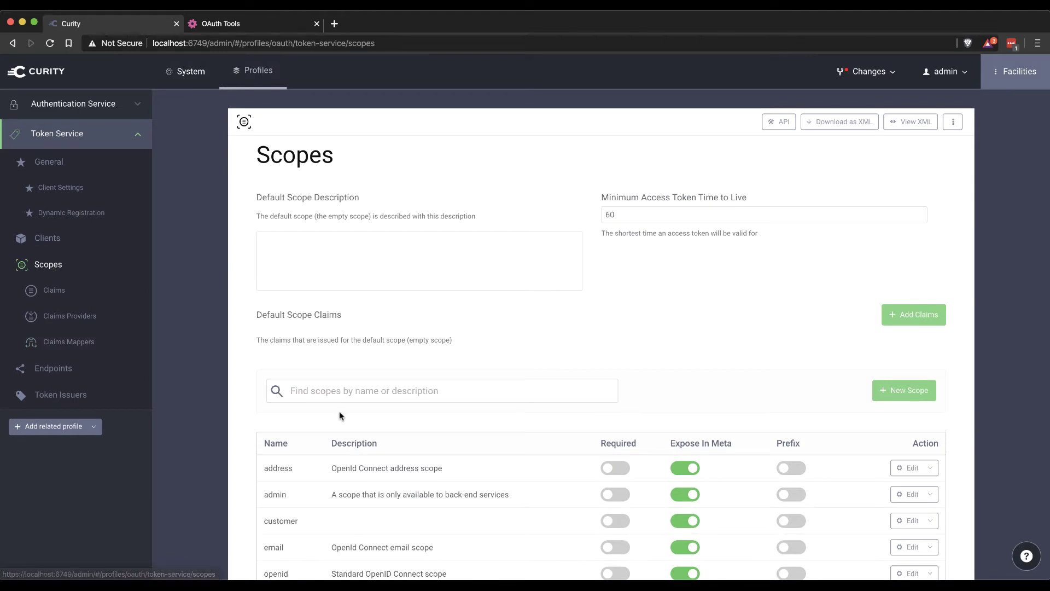
scroll(339, 411, "down", 2)
left_click(288, 421)
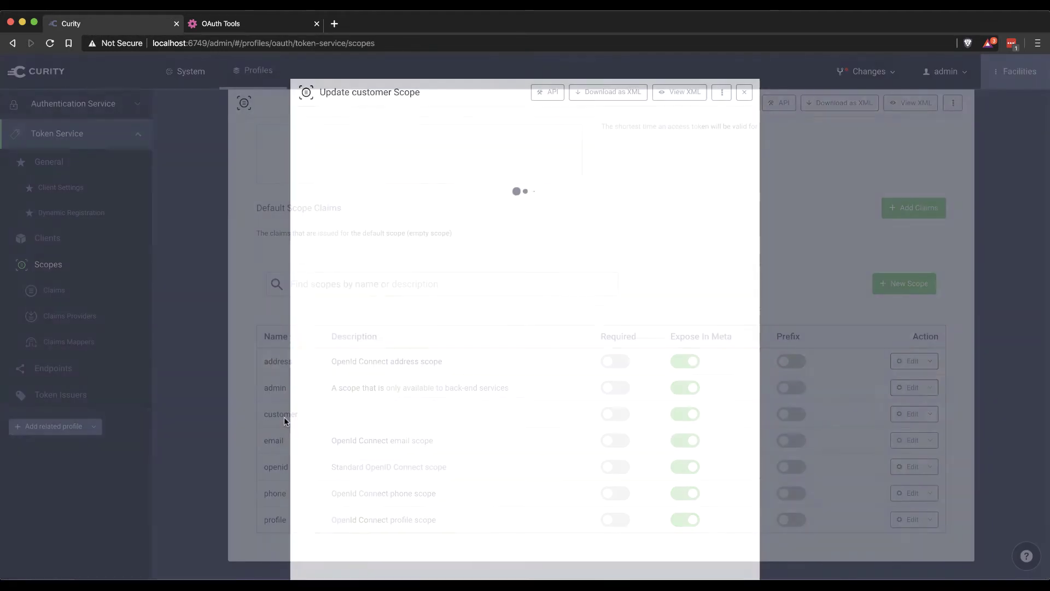
scroll(384, 378, "down", 1)
scroll(385, 379, "down", 2)
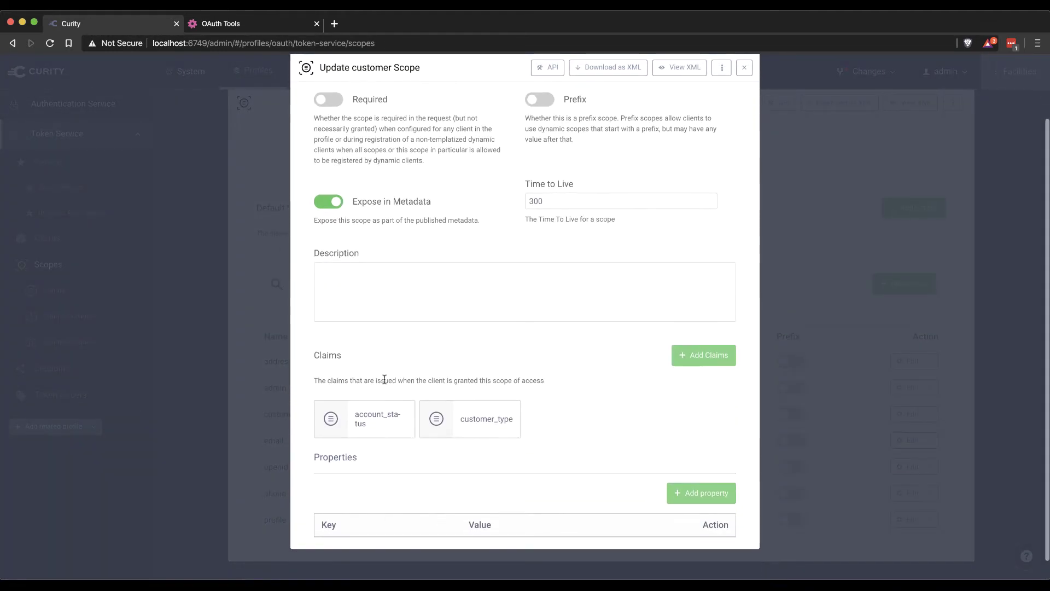
mouse_move(440, 427)
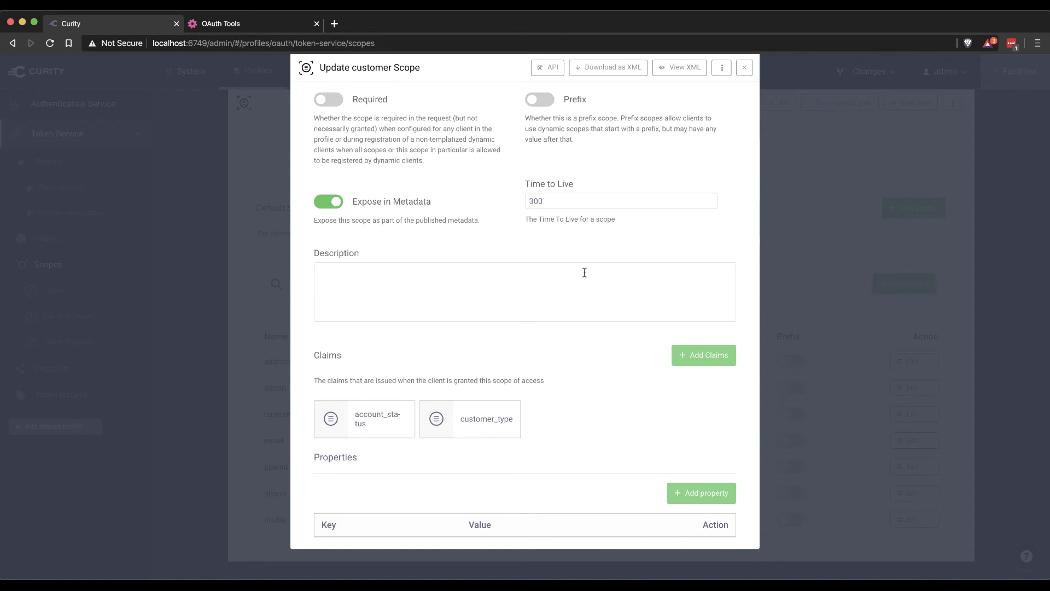
left_click(744, 68)
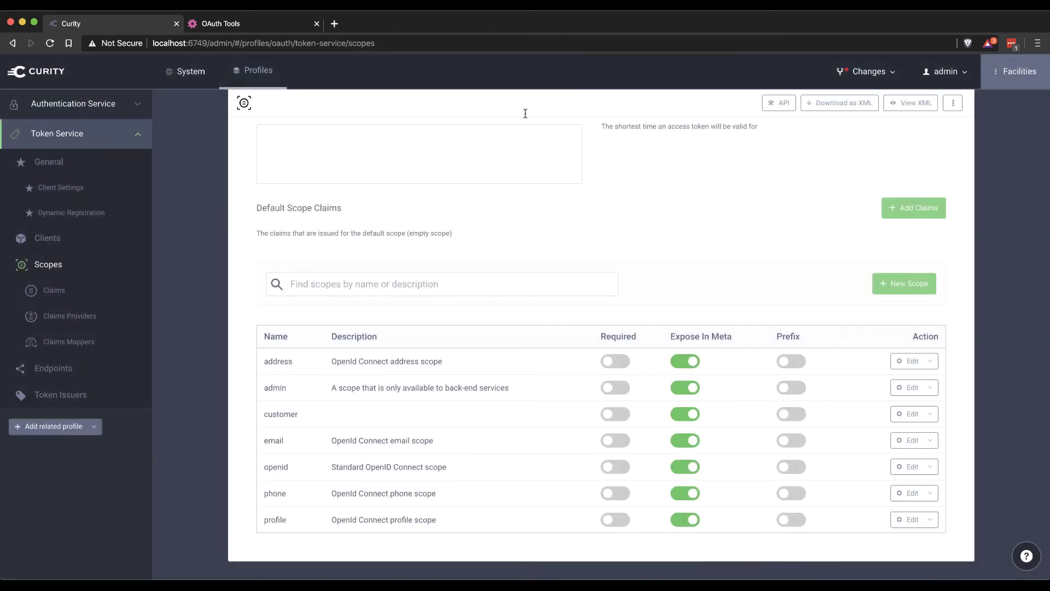
Set customer_mapper as the claims mapper in the OAuth/OpenID settings of the www client
left_click(53, 241)
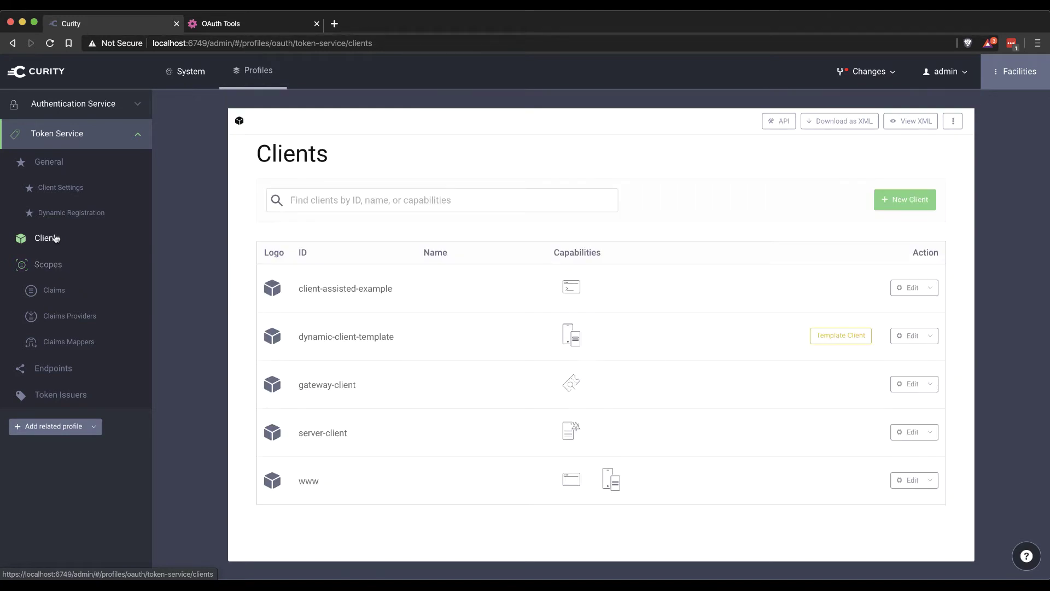
left_click(308, 481)
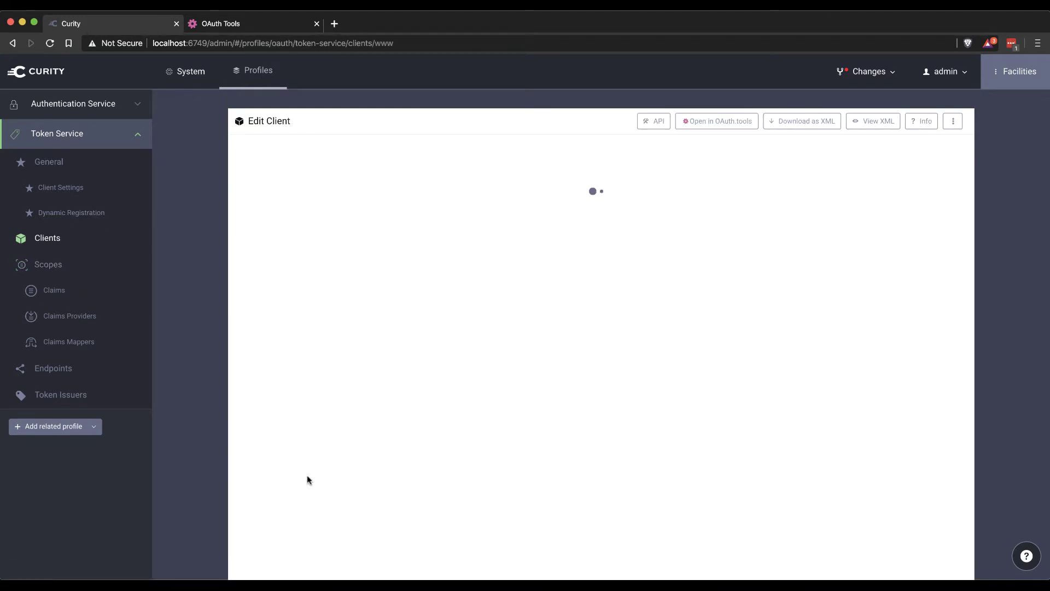
scroll(308, 476, "down", 8)
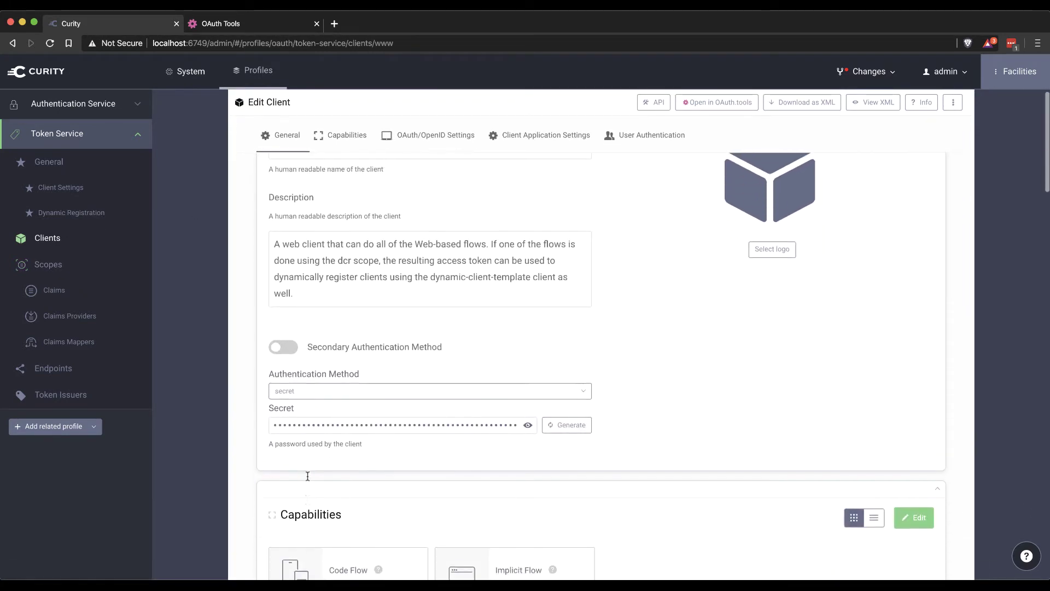
scroll(307, 476, "down", 5)
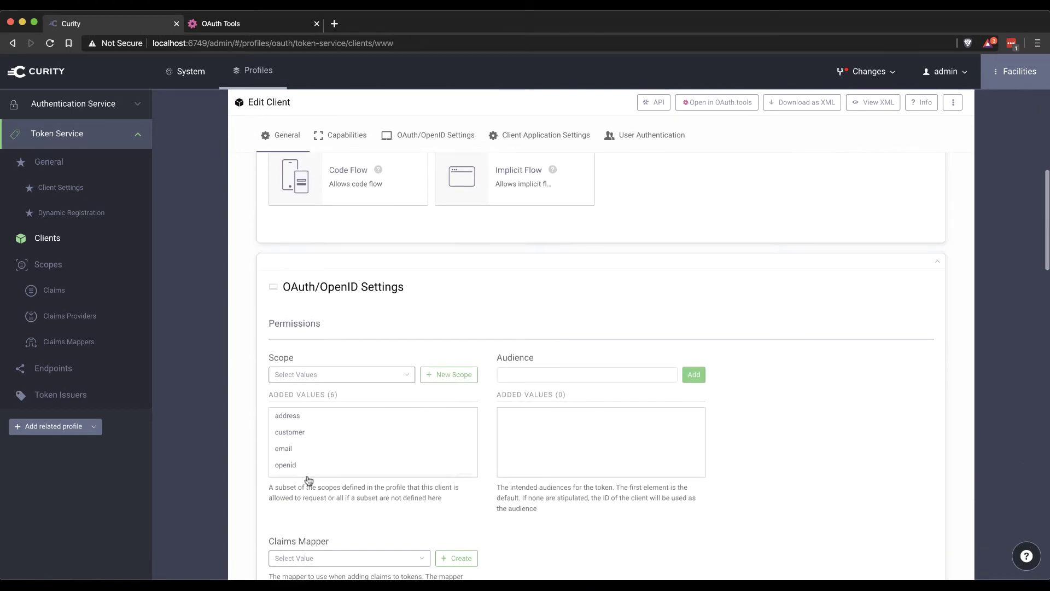
scroll(309, 476, "up", 2)
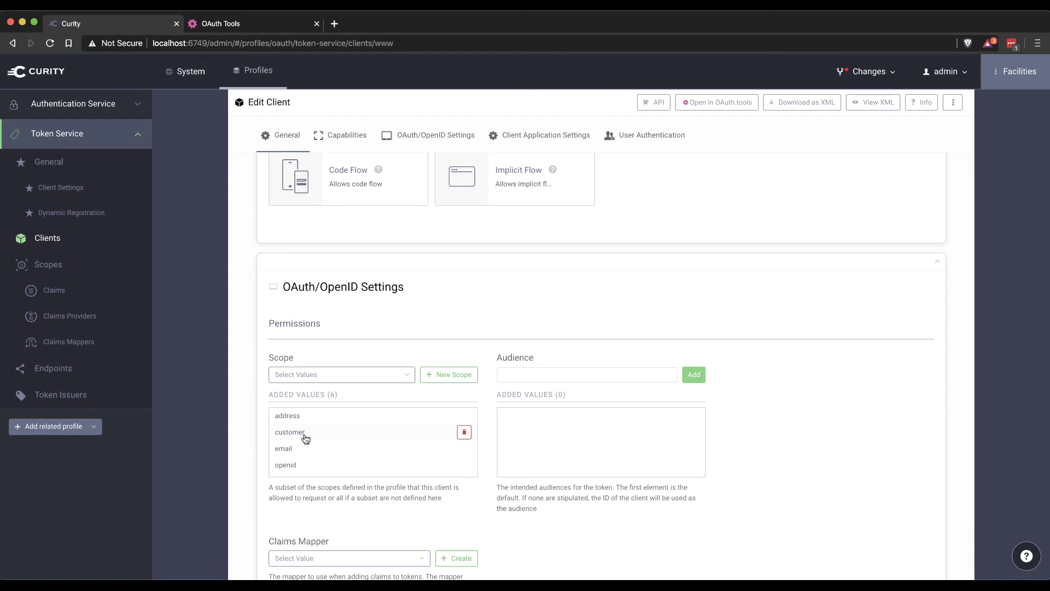
scroll(304, 437, "down", 2)
scroll(305, 438, "down", 4)
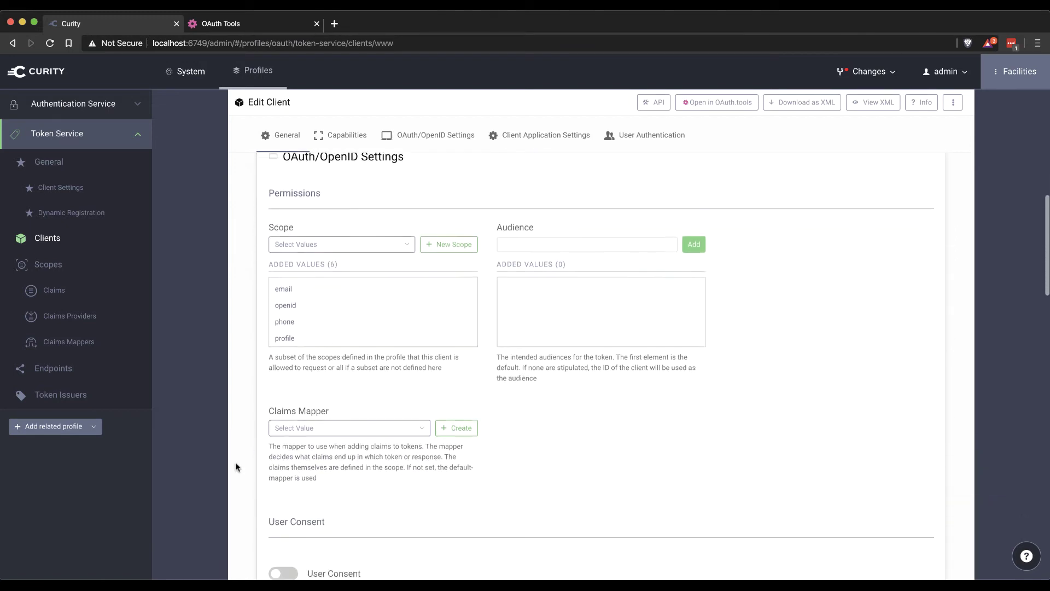
left_click(306, 422)
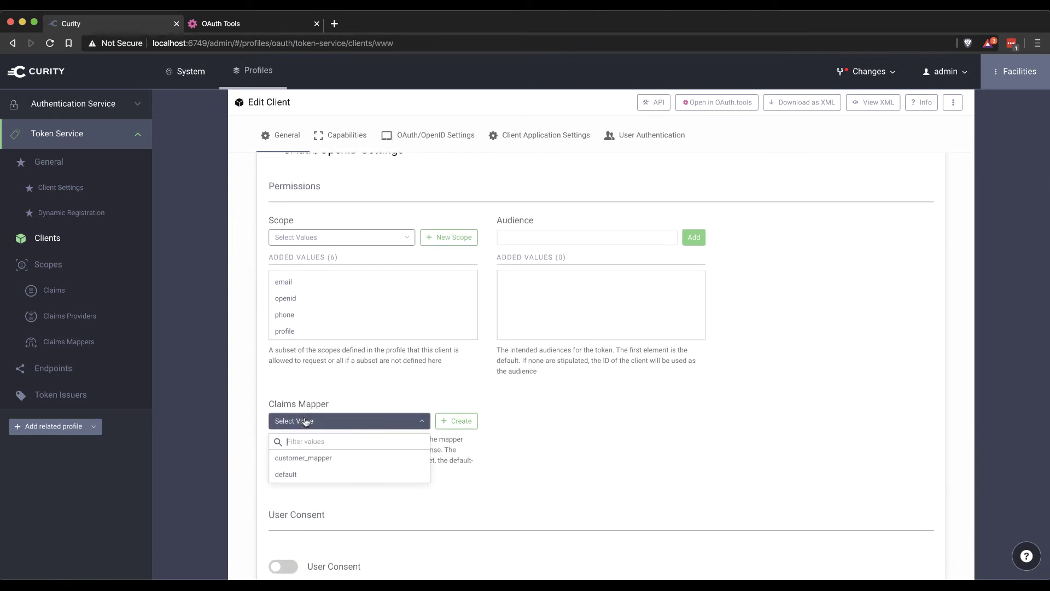
left_click(316, 460)
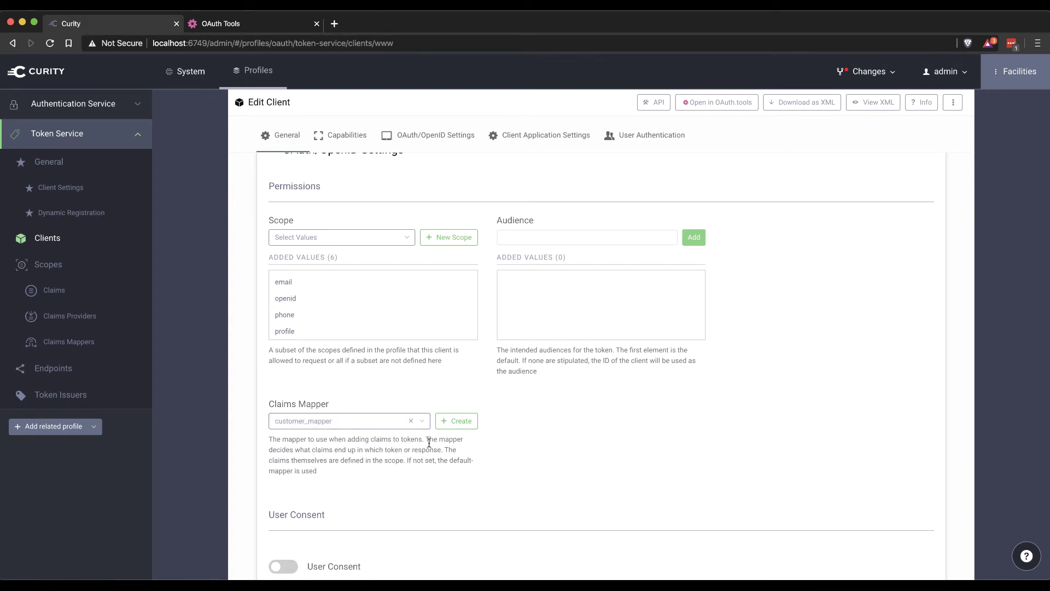
Deploy the pending configuration changes without a comment
scroll(429, 443, "down", 3)
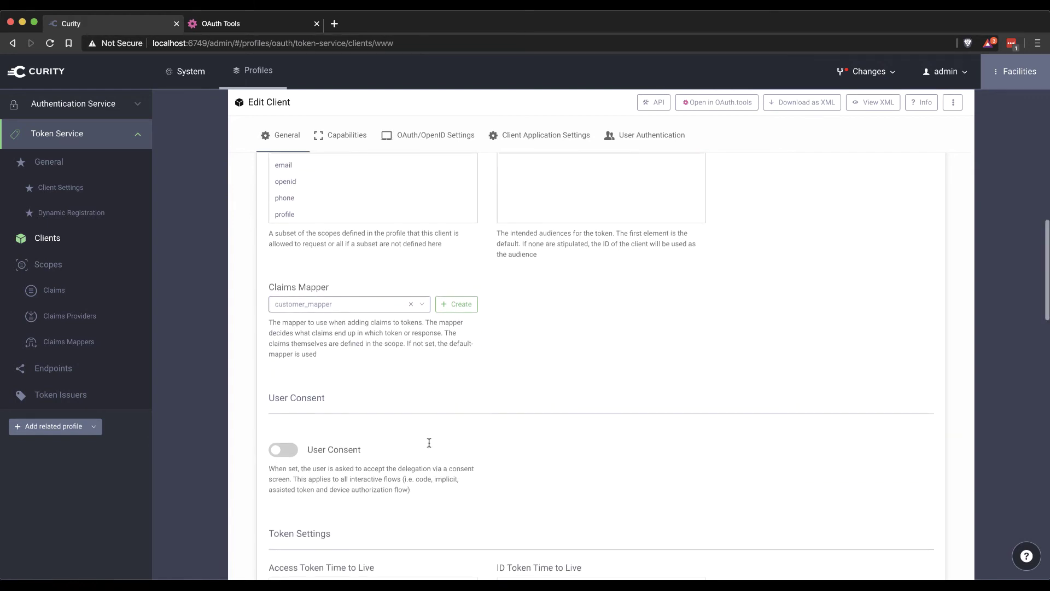
left_click(863, 72)
left_click(859, 100)
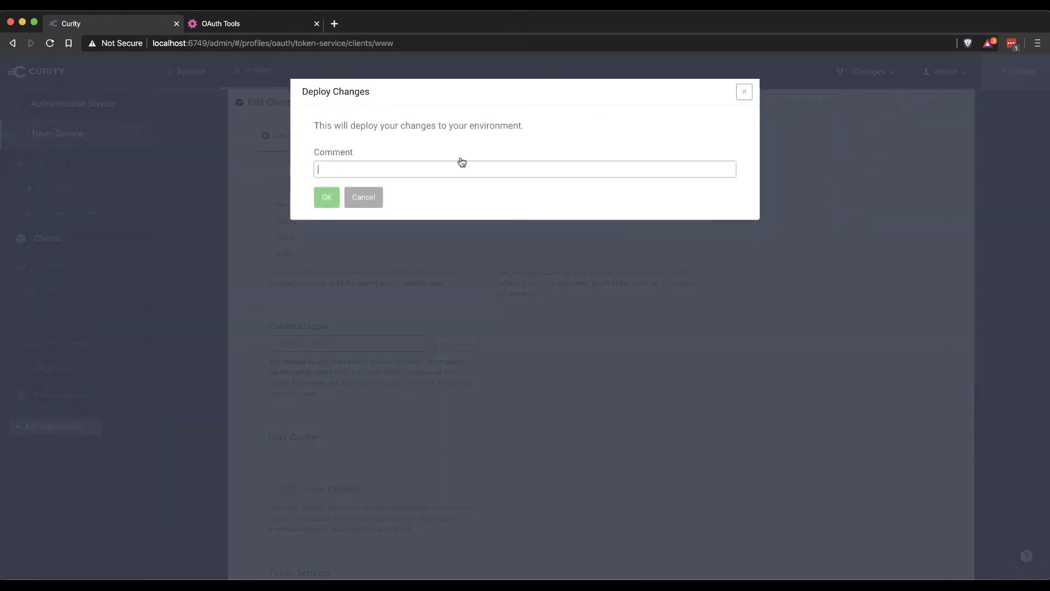
left_click(326, 198)
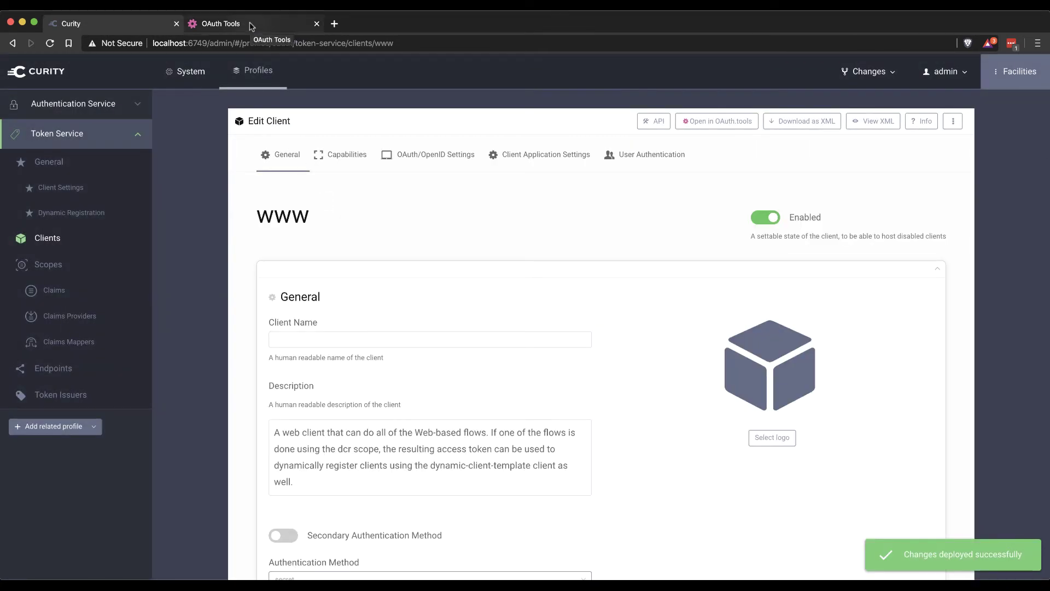
Switch to OAuth Tools, run the code flow for the www client with the openid scope, and log in with the account password
left_click(250, 25)
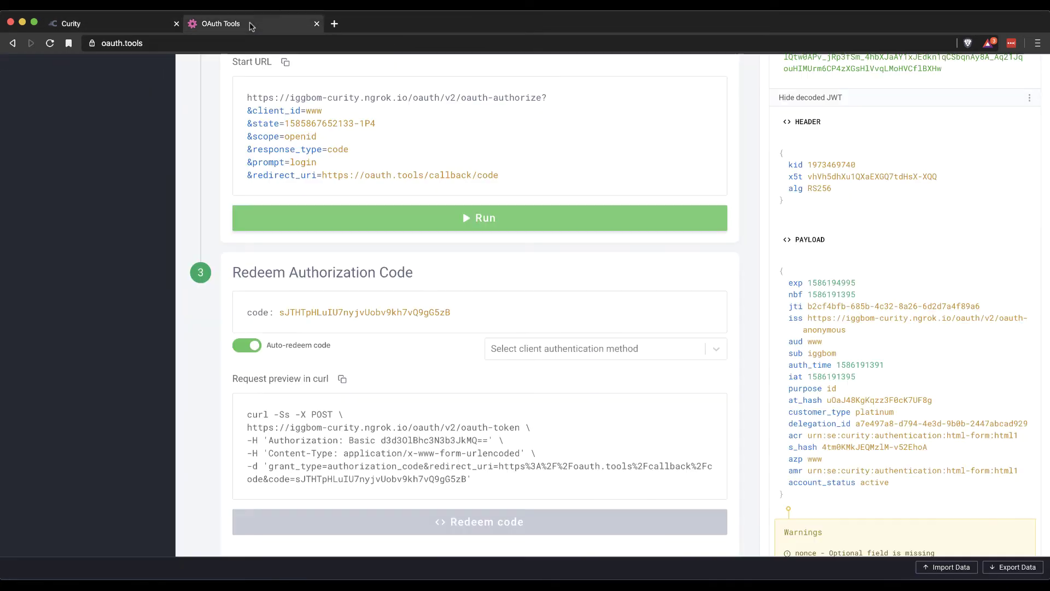
left_click(340, 226)
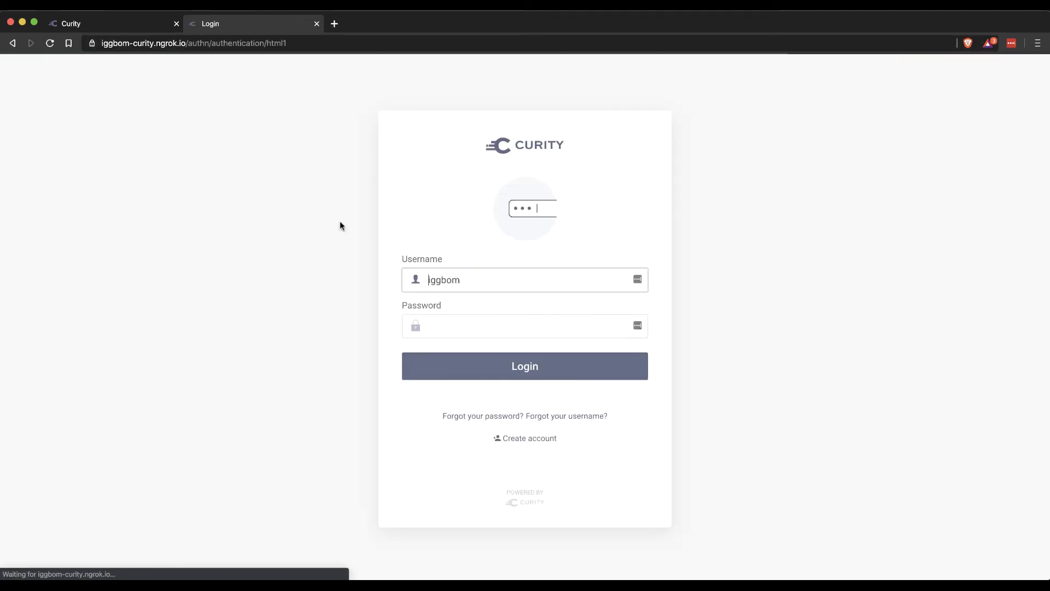
key("Tab")
type("•••")
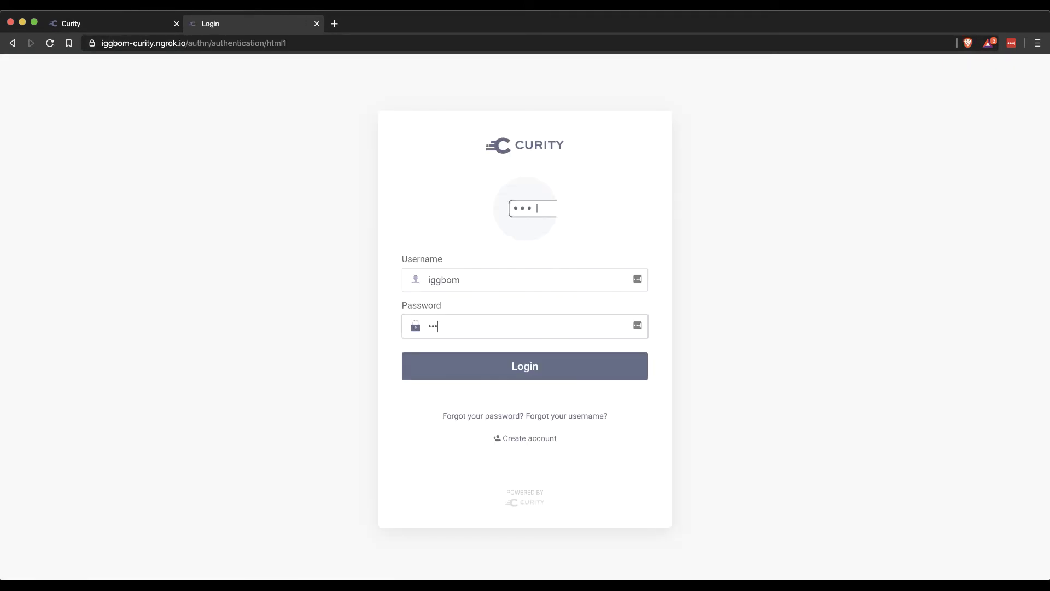
type("••••••")
key("Return")
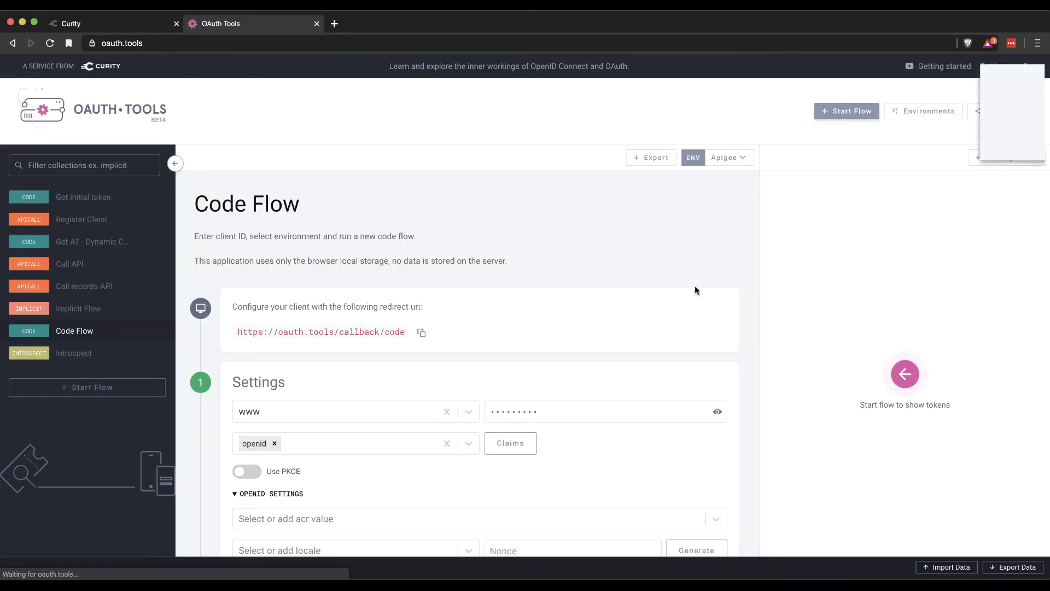
Examine the decoded payload of the newly issued ID token for the customer claims
left_click(945, 145)
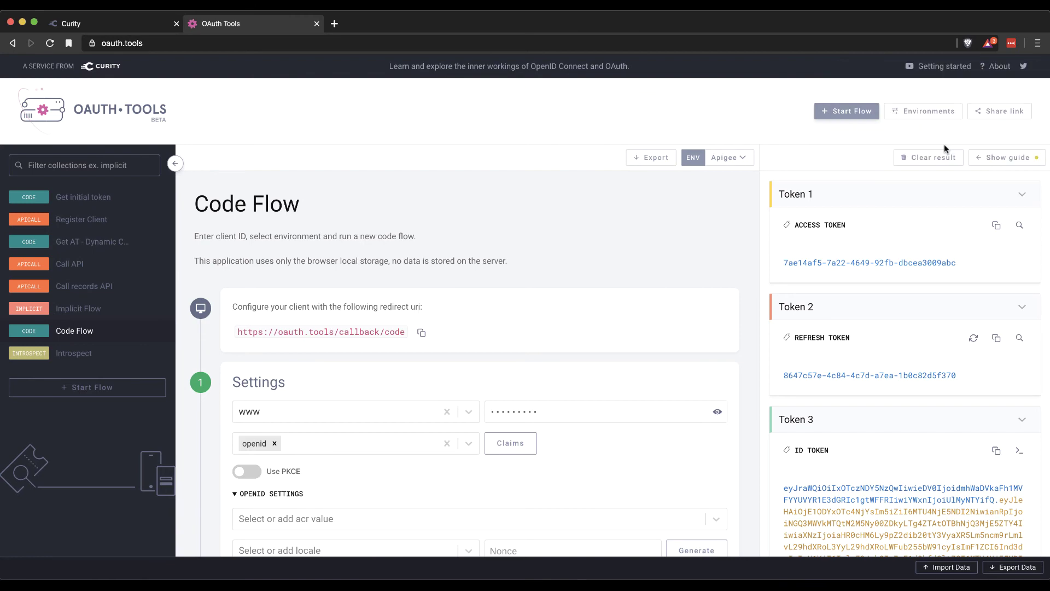
scroll(945, 143, "down", 7)
scroll(944, 144, "down", 6)
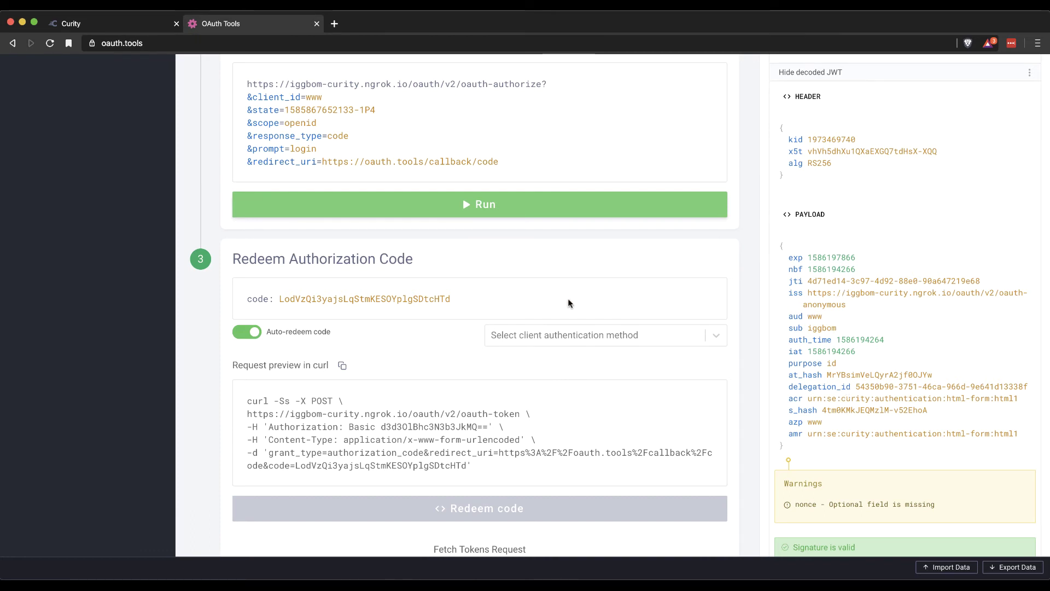
Add a new customer scope alongside openid in the code flow settings of the www client
scroll(568, 302, "up", 3)
scroll(568, 299, "up", 3)
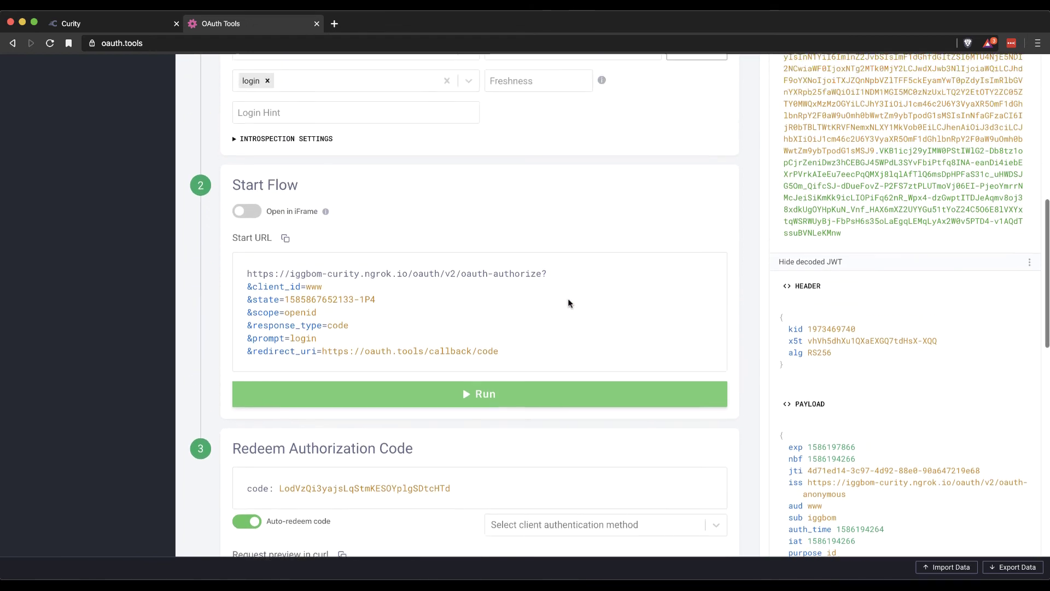
scroll(340, 171, "up", 1)
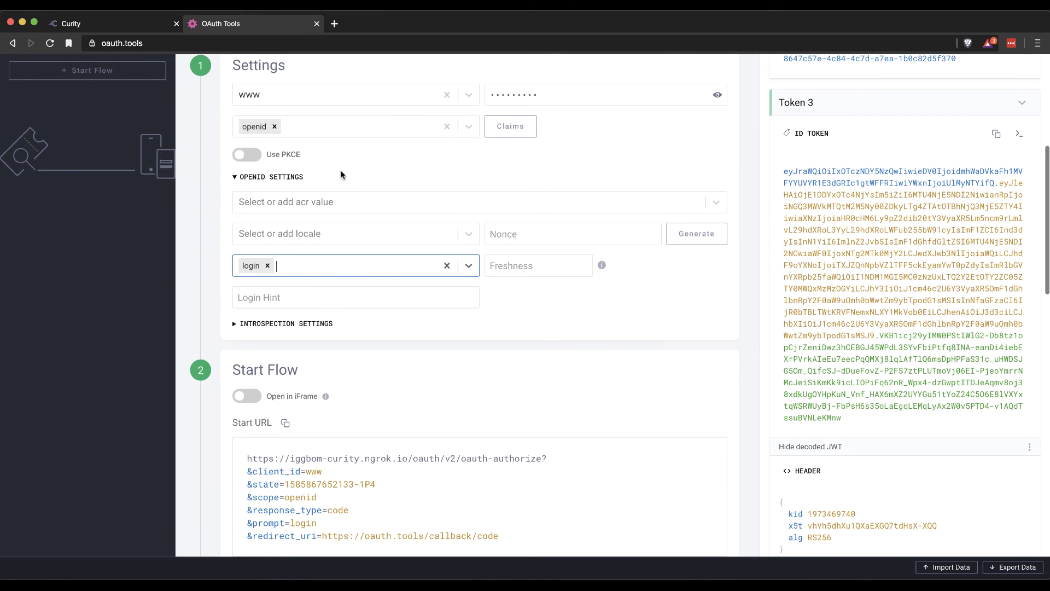
left_click(340, 127)
type("customer")
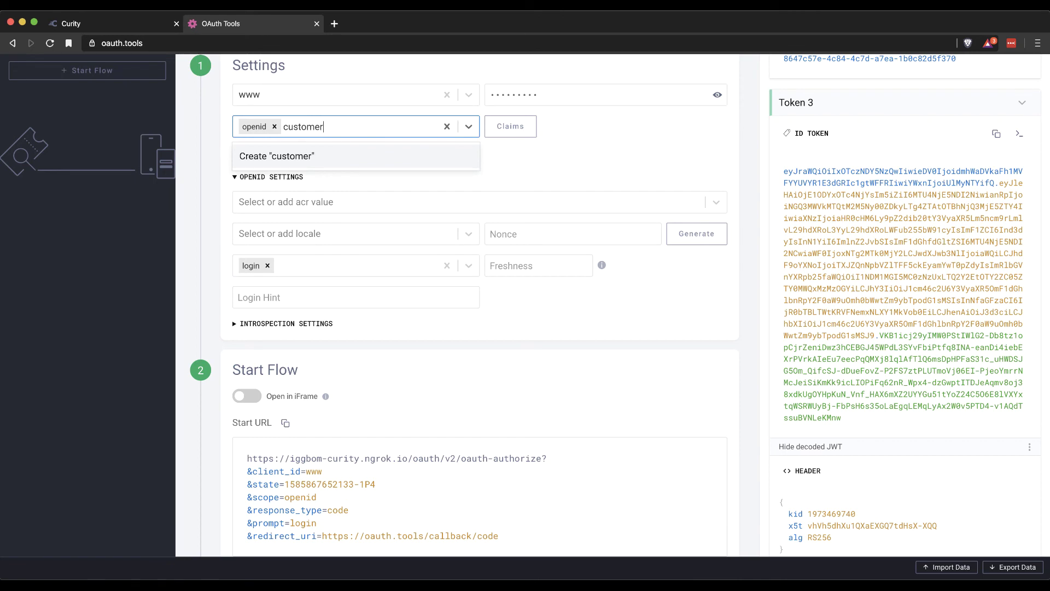
key("Return")
Run the code flow with the openid and customer scopes, log in with the account password, and decline saving the login to LastPass
scroll(364, 192, "down", 5)
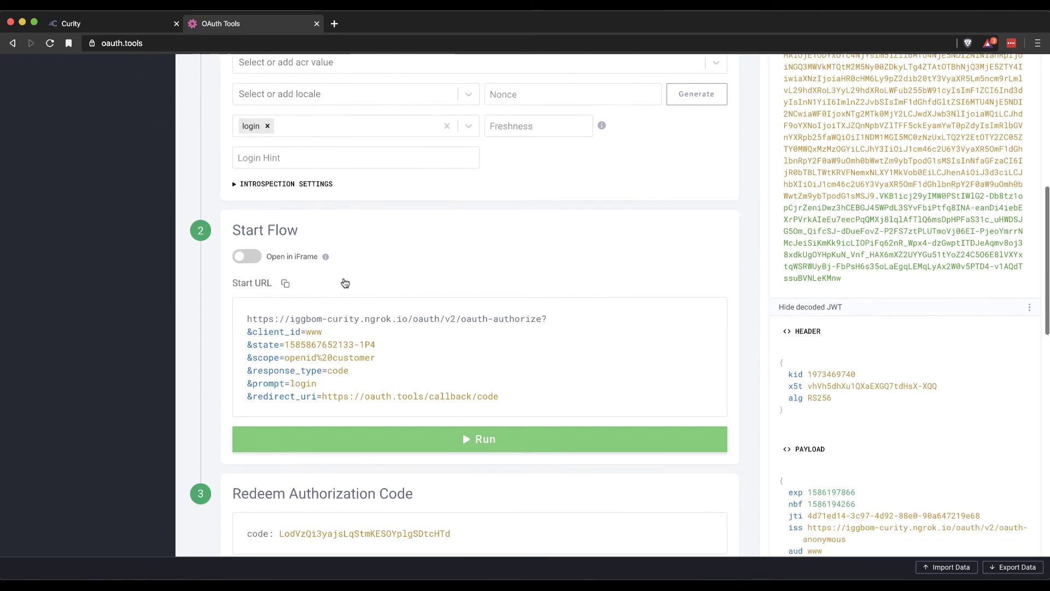
left_click(380, 368)
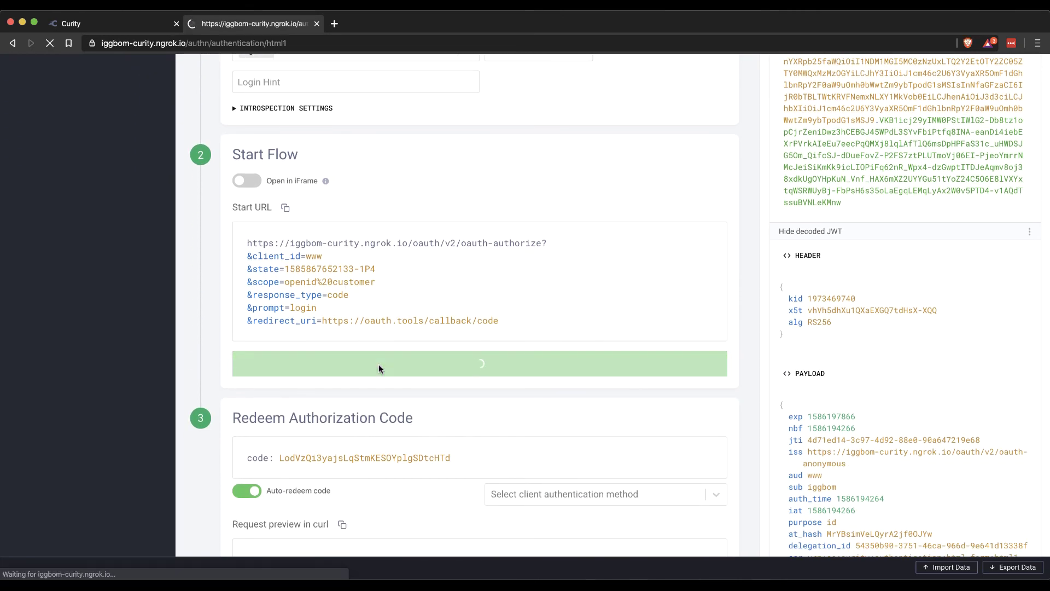
type("•••")
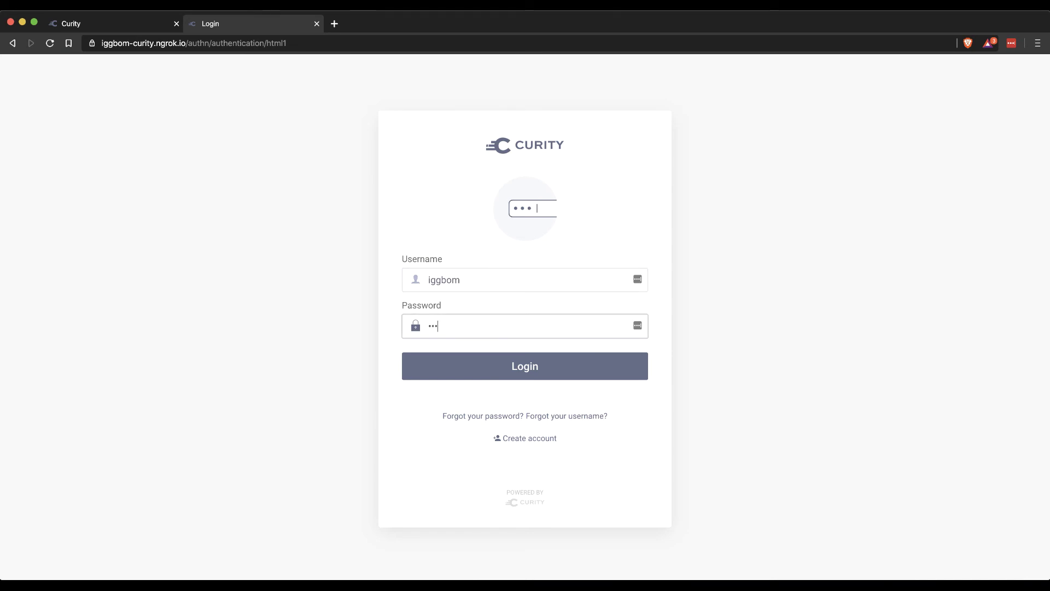
type("•••••")
key("Return")
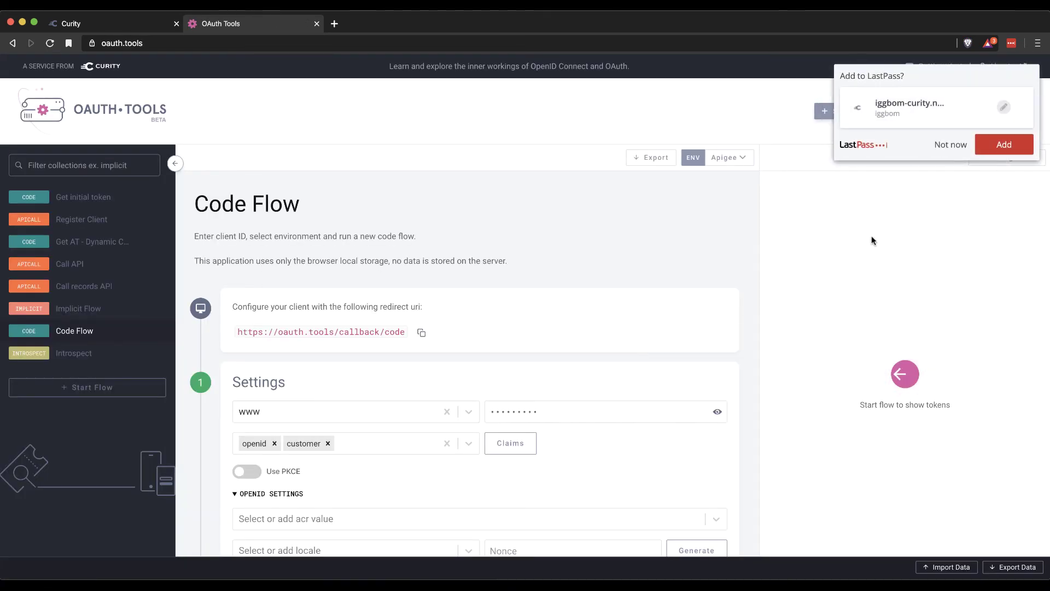
left_click(943, 145)
Find and highlight the customer_type claim in the decoded payload of the new ID token
scroll(857, 336, "down", 3)
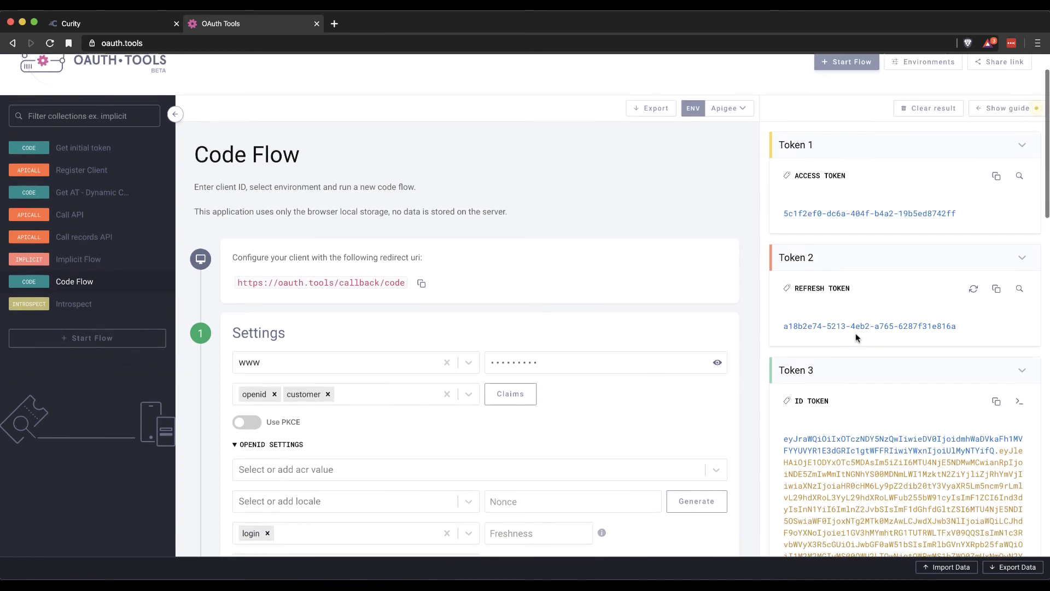
scroll(857, 337, "down", 10)
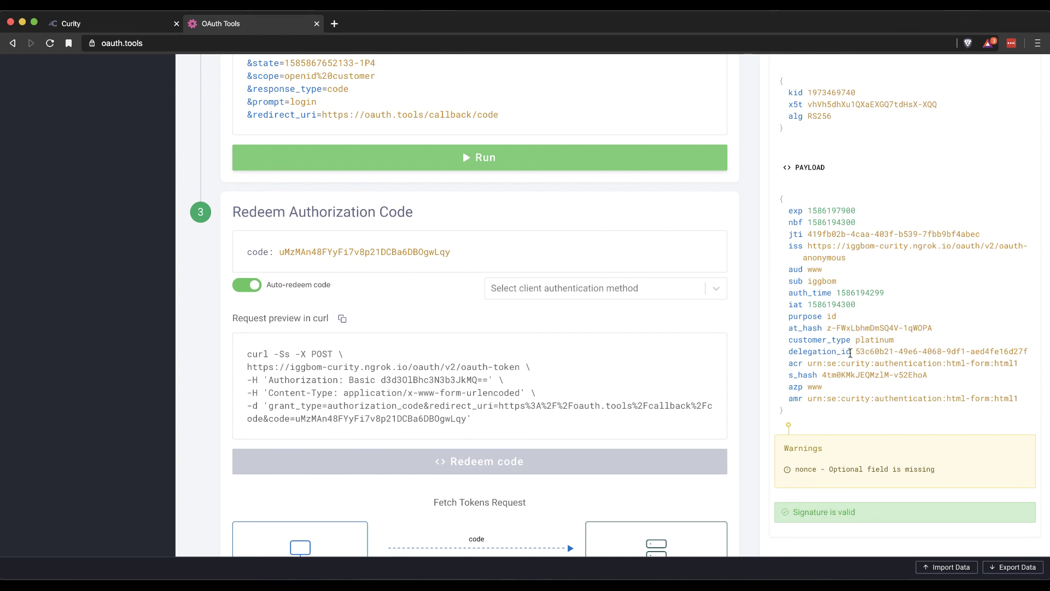
left_click_drag(857, 337, 789, 340)
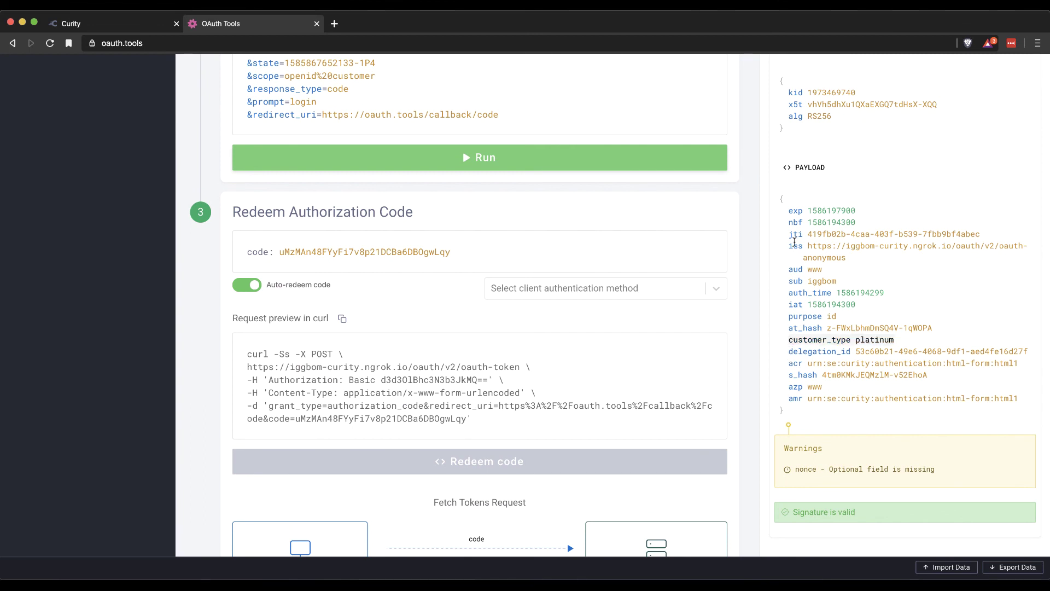
Introspect the newly issued access token and highlight its account_status claim
scroll(819, 231, "up", 5)
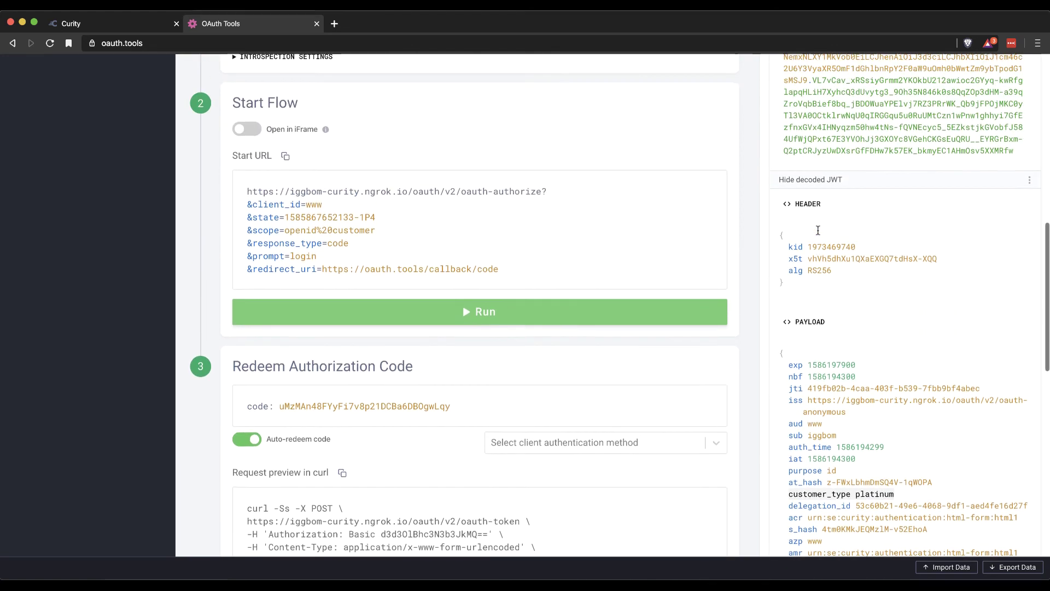
scroll(817, 230, "up", 3)
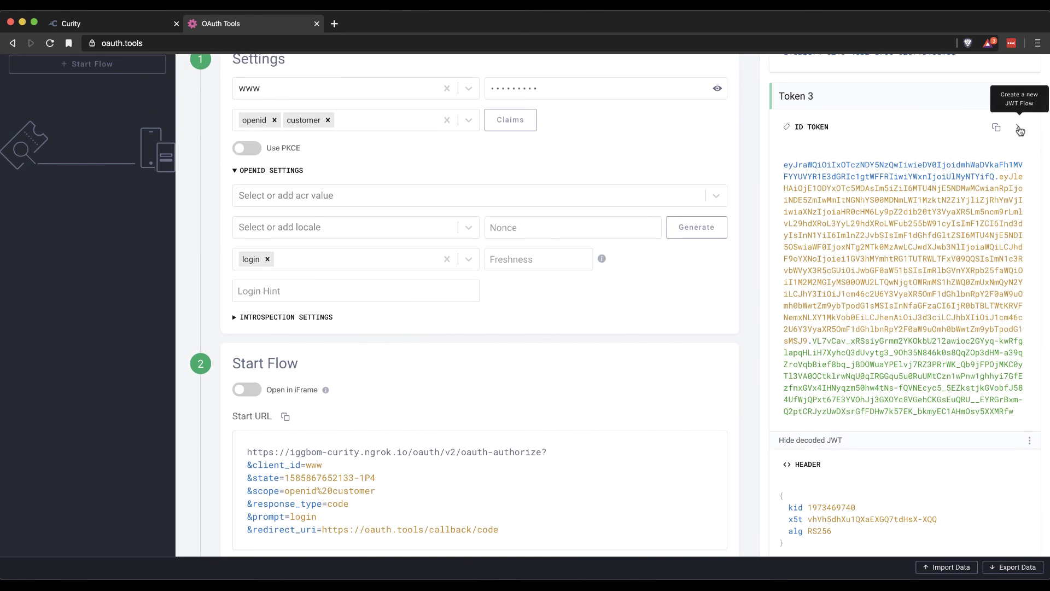
scroll(1001, 149, "up", 4)
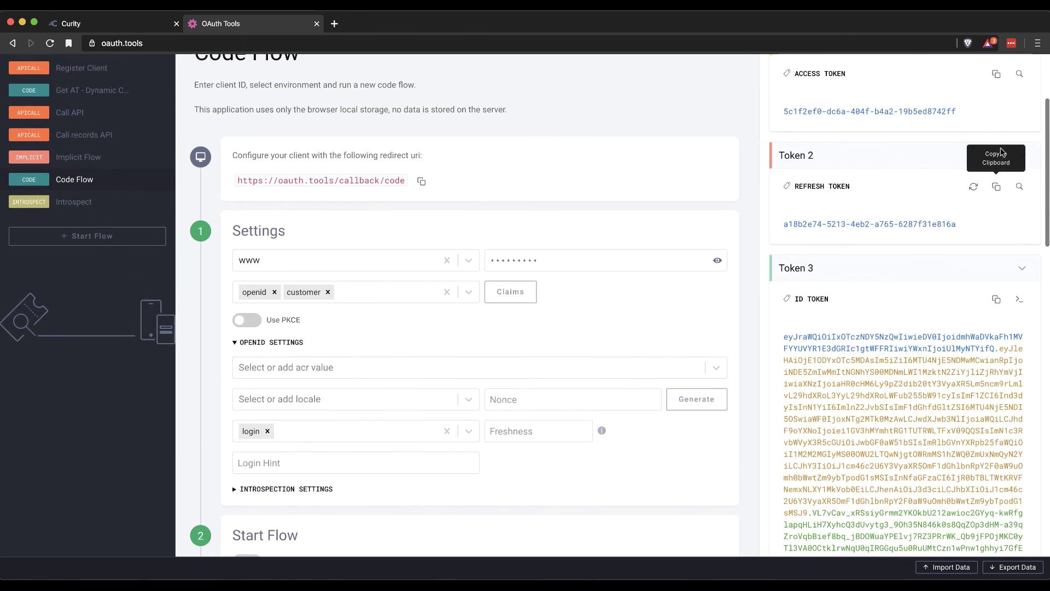
scroll(1000, 147, "up", 1)
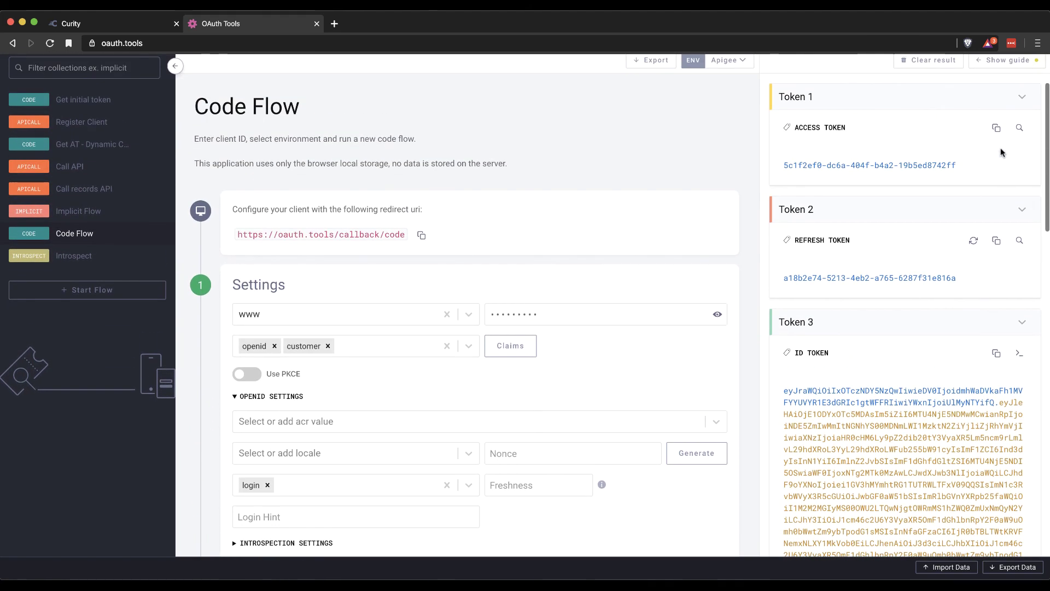
left_click(1021, 129)
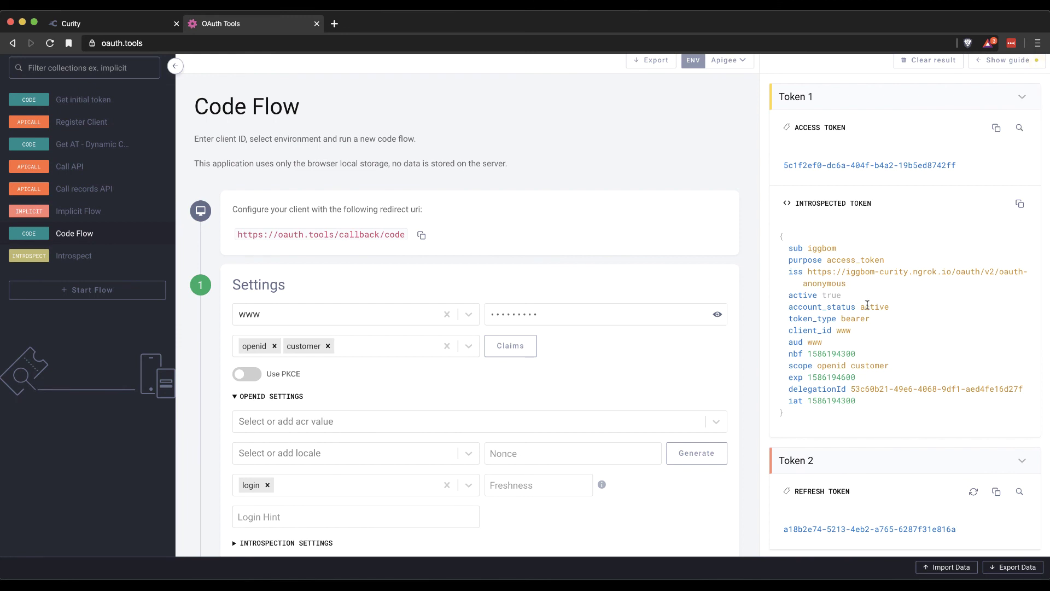
left_click_drag(891, 307, 788, 307)
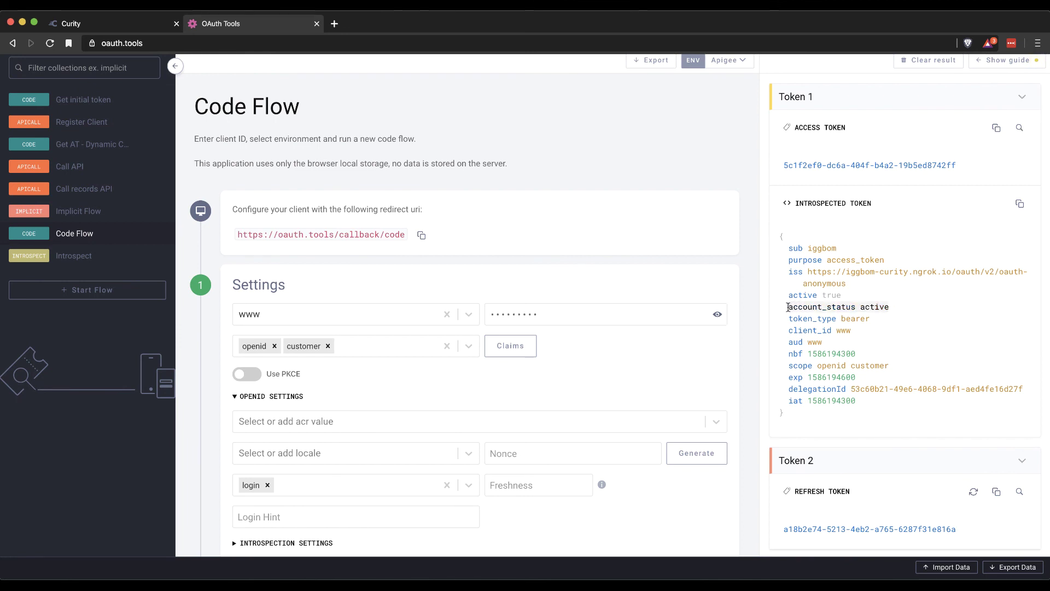